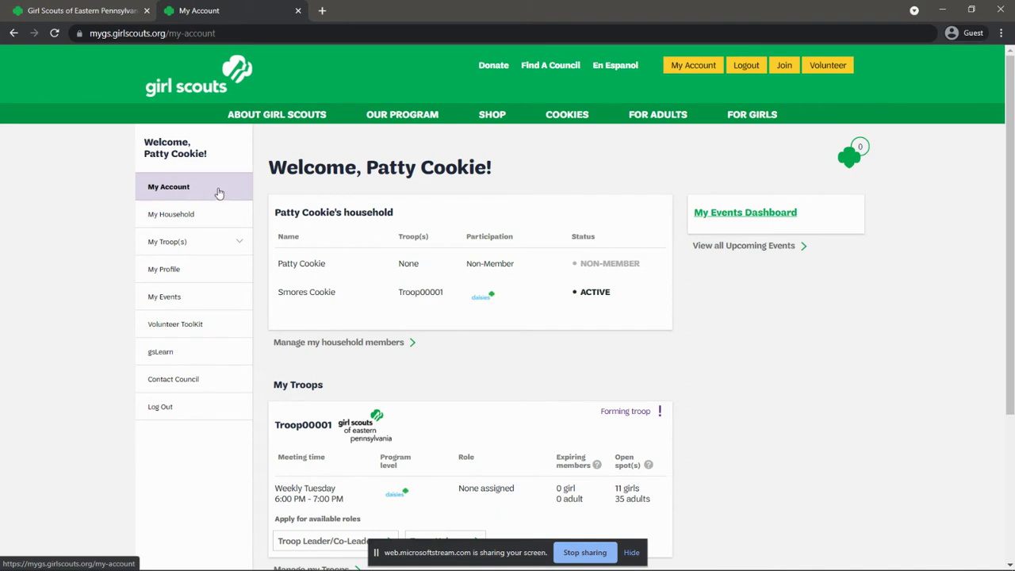
Step: Start an application for the Troop Leader/Co-Leader role of Troop00001 from the account's troop overview
drag(279, 263, 633, 274)
click(633, 275)
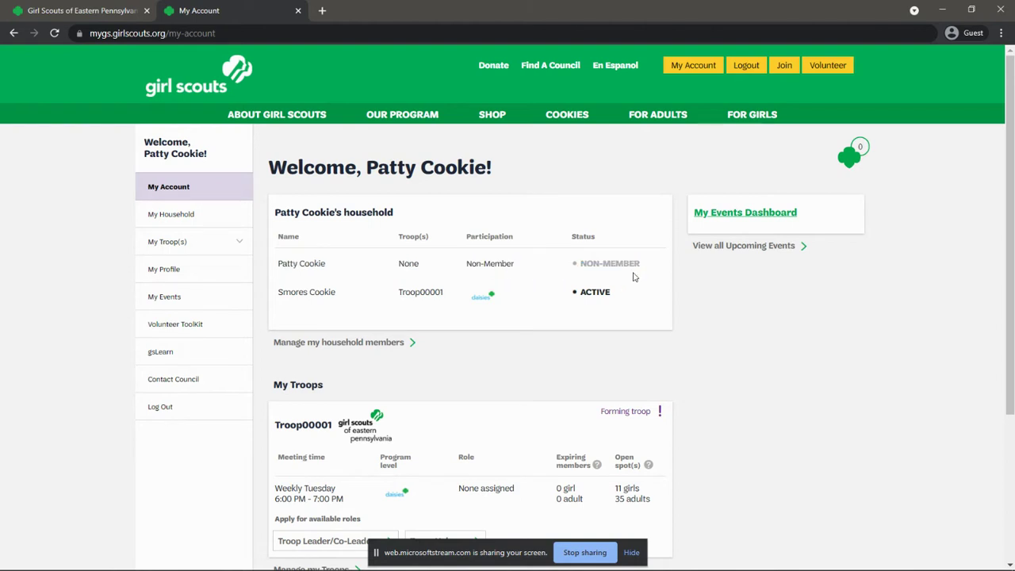
click(632, 552)
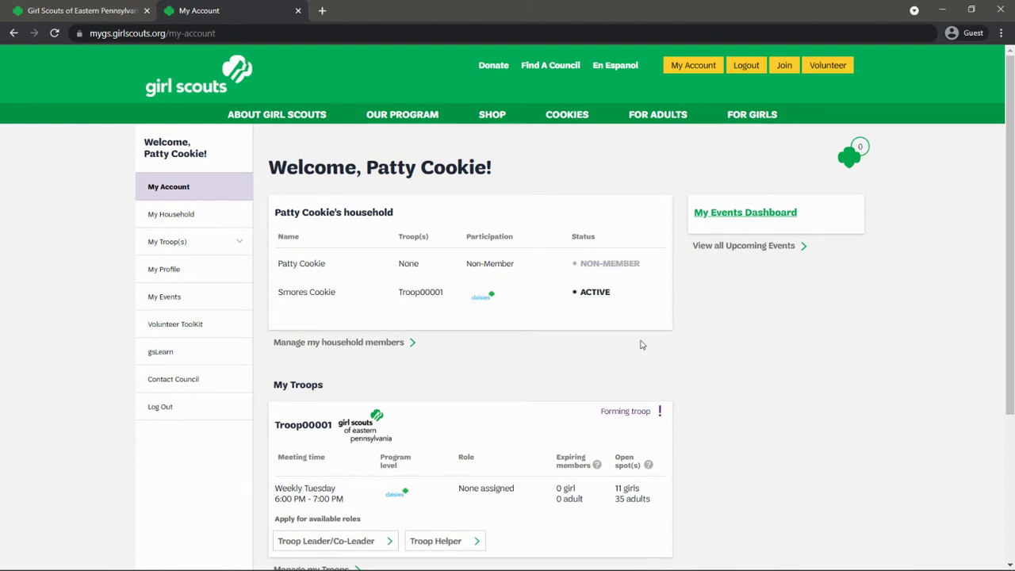
scroll(642, 344, down, 1)
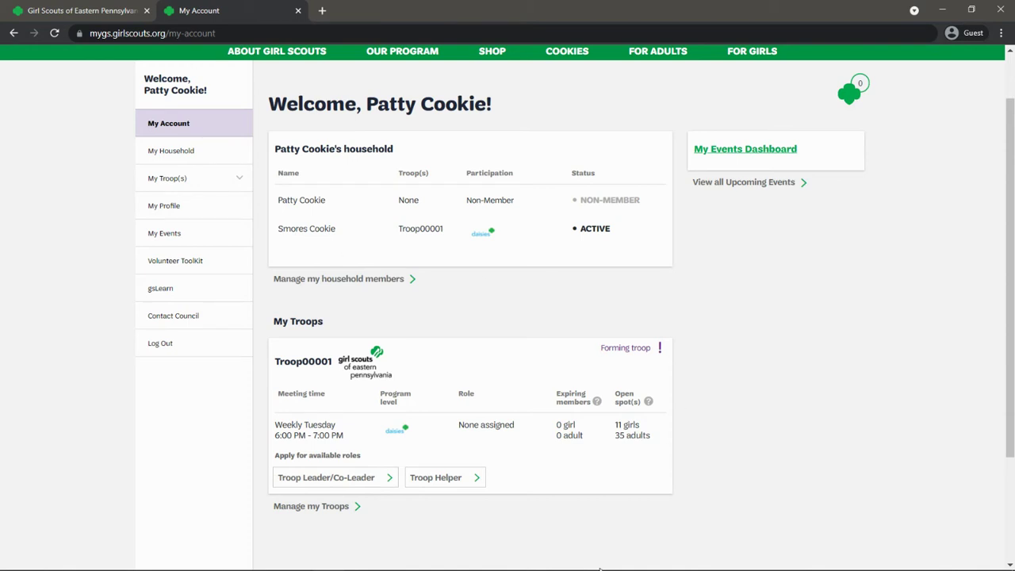
click(322, 487)
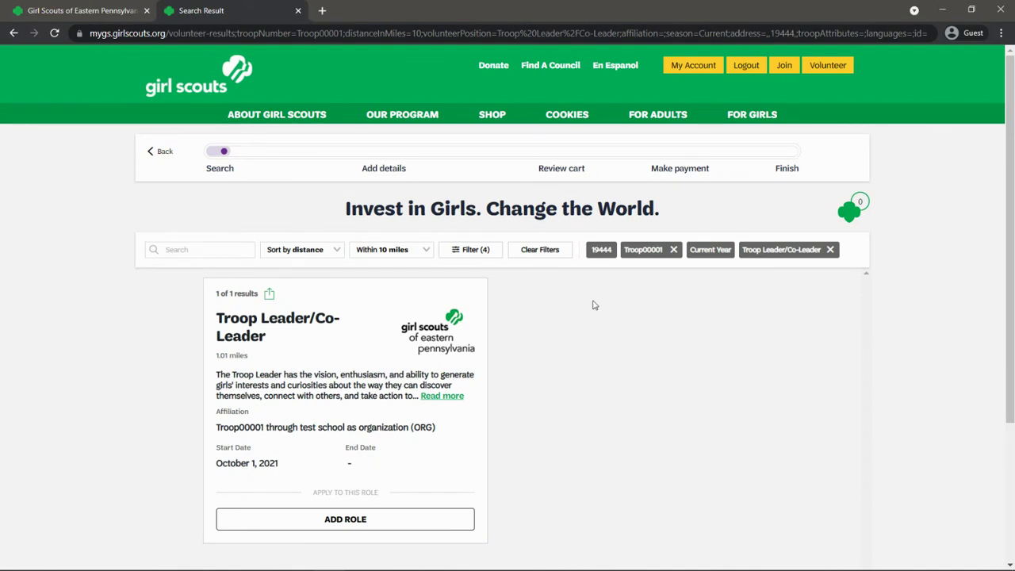
Step: Remove the Troop00001 filter from the volunteer role search and open the search's filter options
click(673, 251)
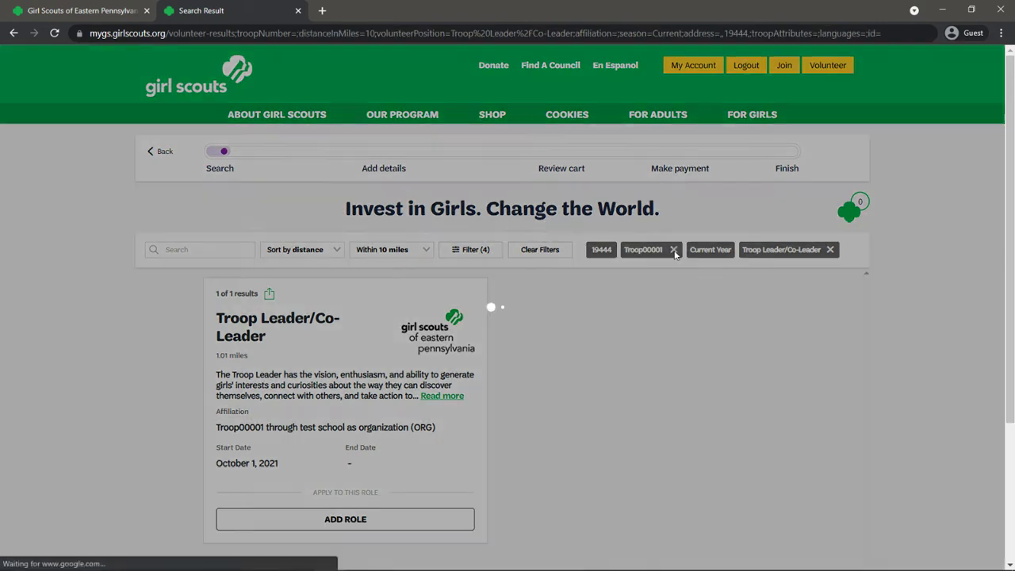
click(454, 252)
scroll(544, 317, down, 3)
scroll(544, 317, down, 3)
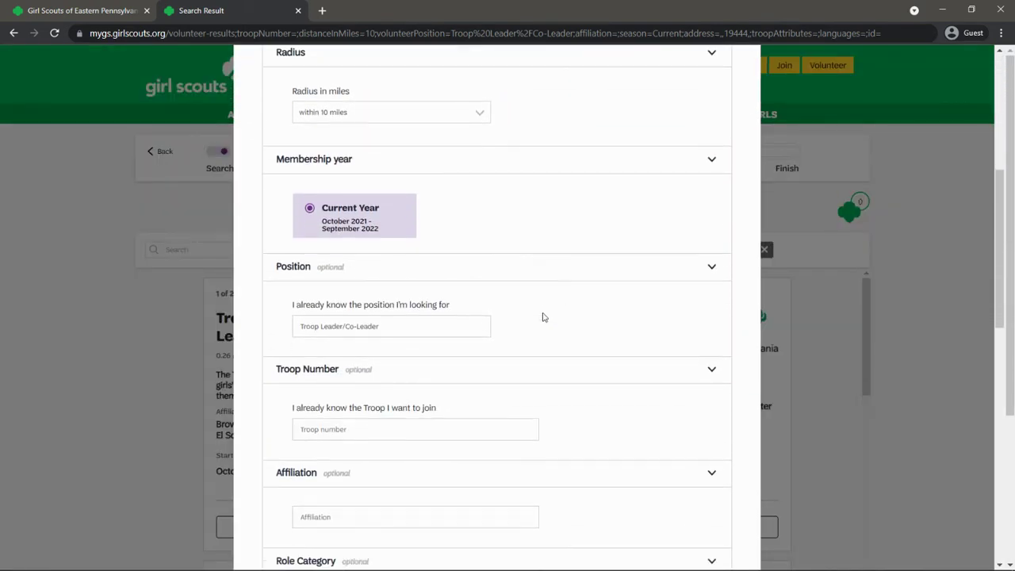
Step: Set the troop number filter to Troop00001 and apply the filters to the volunteer role search
click(412, 431)
text(1)
text(roo)
text(p00)
text(01)
click(526, 432)
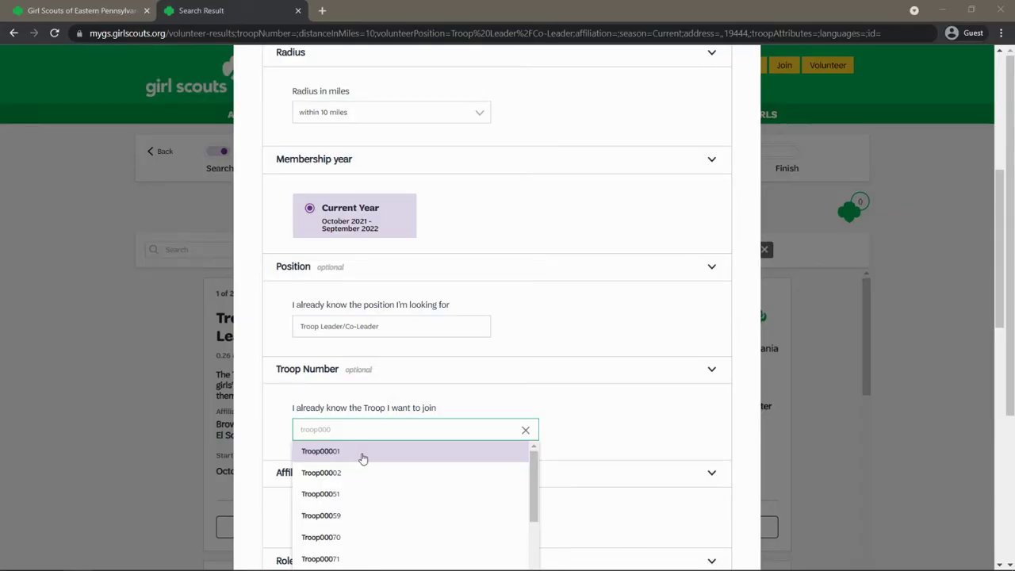
click(363, 458)
scroll(605, 410, down, 4)
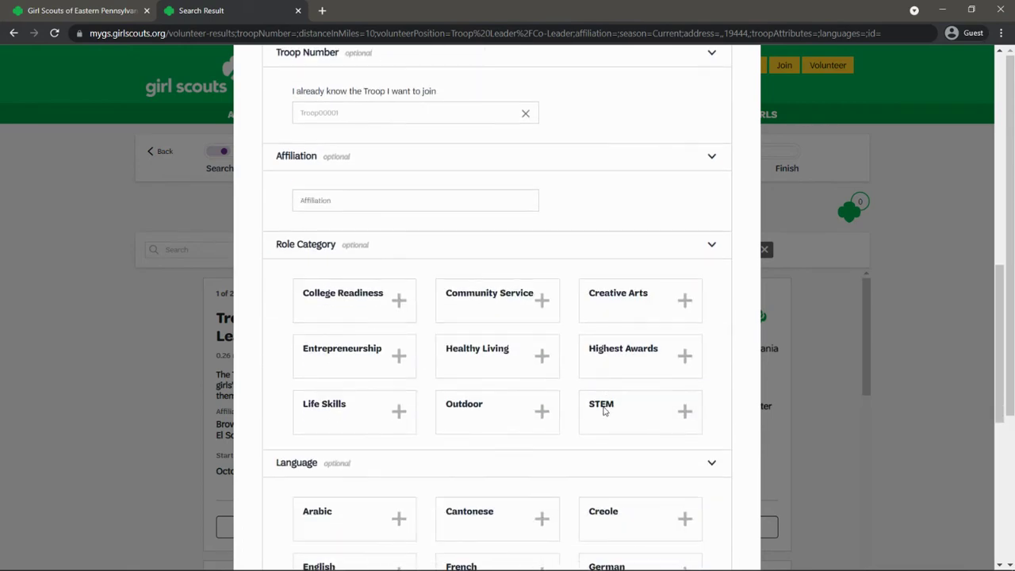
scroll(541, 413, down, 3)
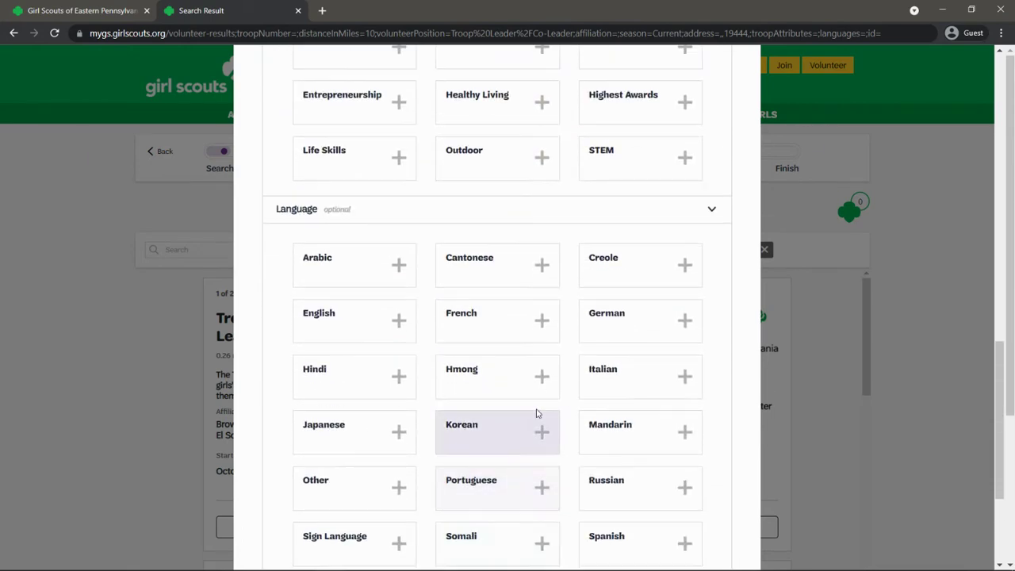
scroll(536, 413, down, 2)
click(501, 555)
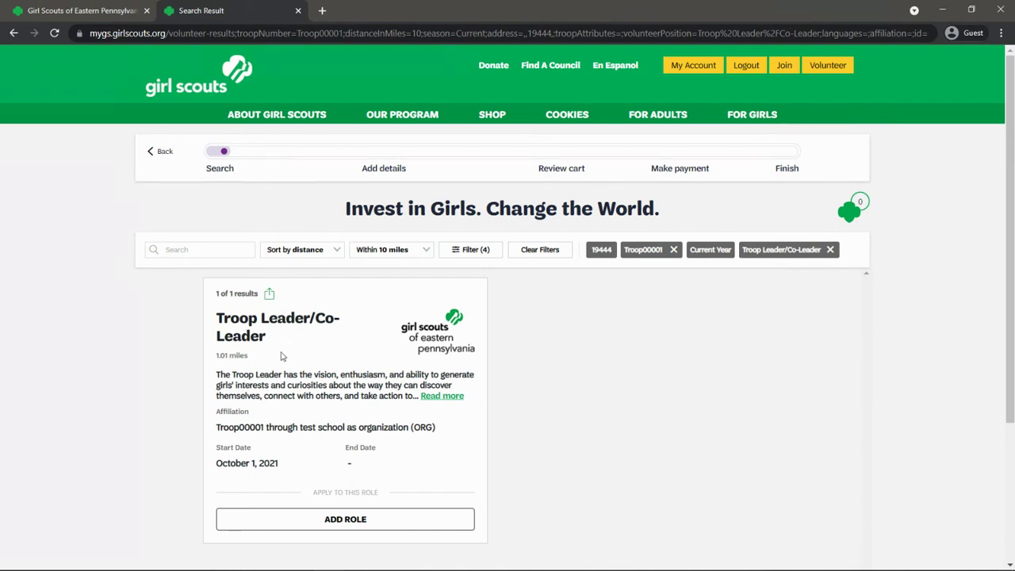
Step: Add the Troop Leader/Co-Leader role for Troop00001 to the cart and continue to the volunteer's membership details
scroll(265, 313, down, 2)
click(363, 394)
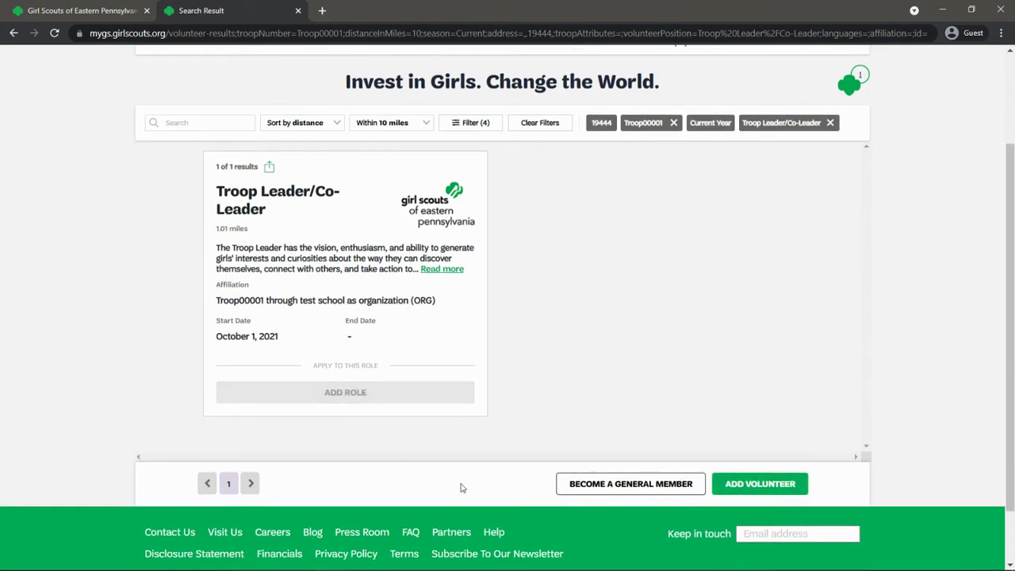
click(765, 487)
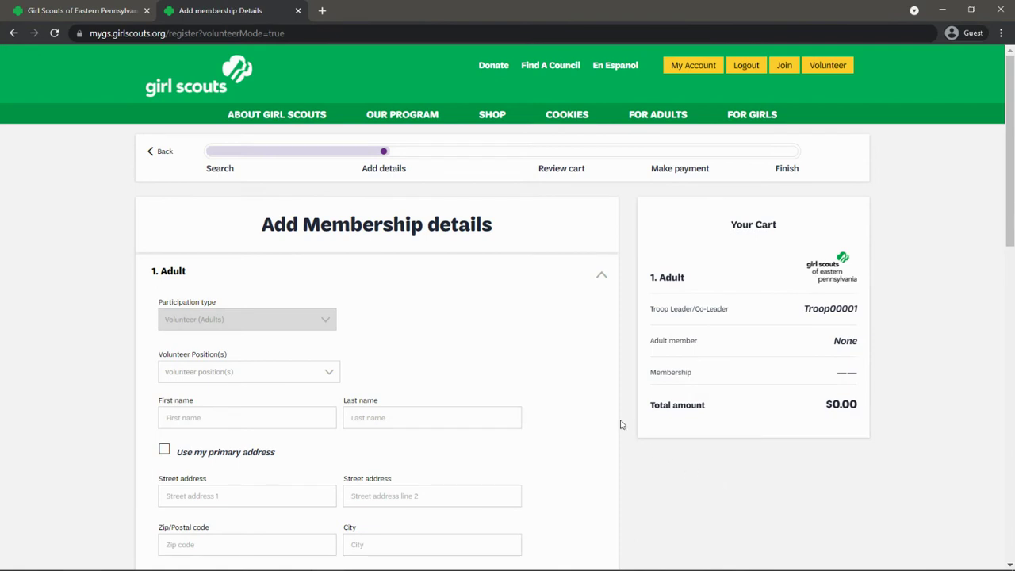
Step: Choose Troop Leader/Co-Leader - Troop00001 as the volunteer position in the membership details
scroll(370, 155, down, 1)
drag(286, 161, 488, 164)
click(488, 164)
scroll(526, 327, down, 1)
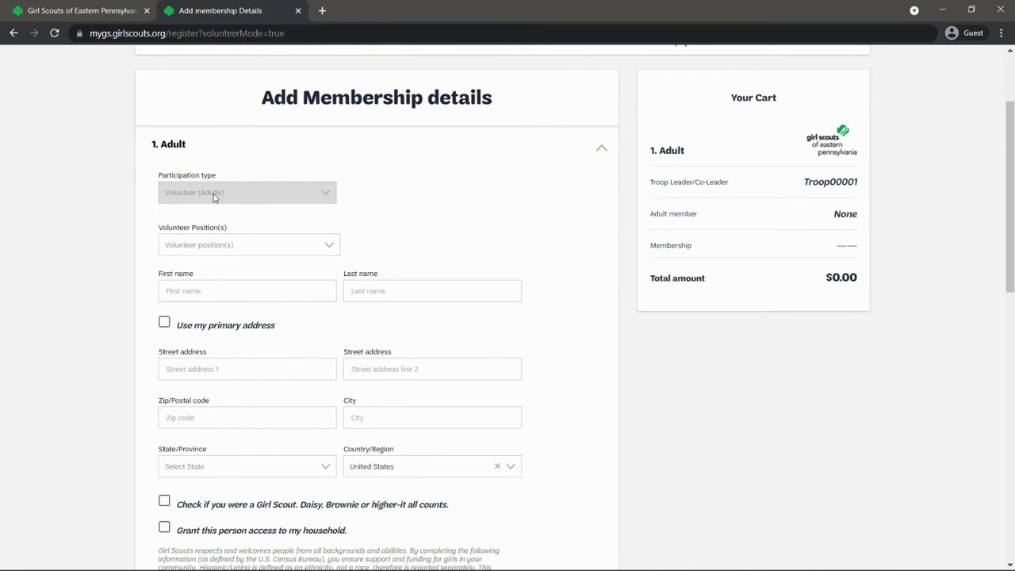
click(333, 248)
click(300, 270)
Step: Select the account holder as the contact for the volunteer role so the personal details are filled in
scroll(405, 279, down, 1)
click(327, 270)
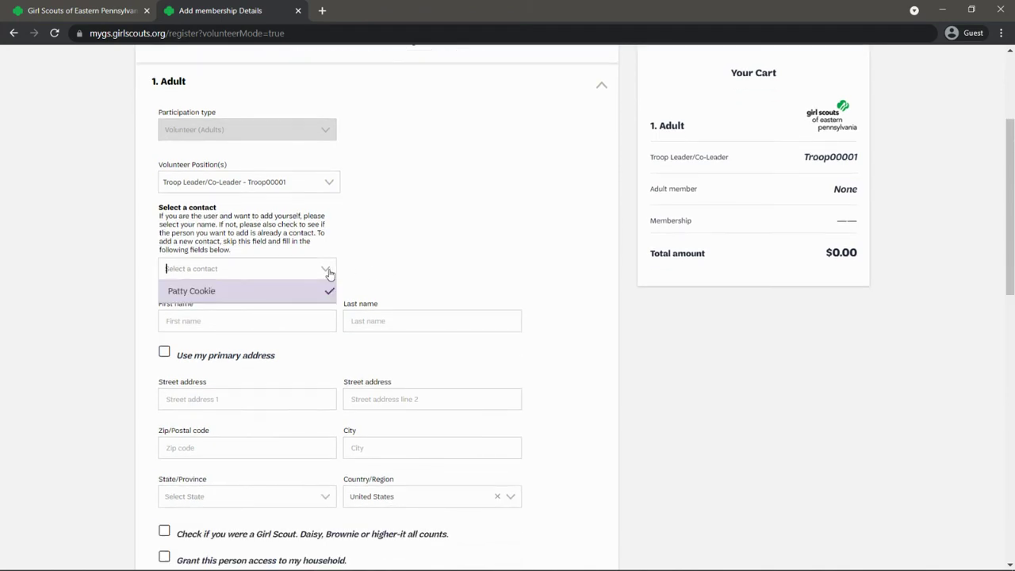
click(286, 295)
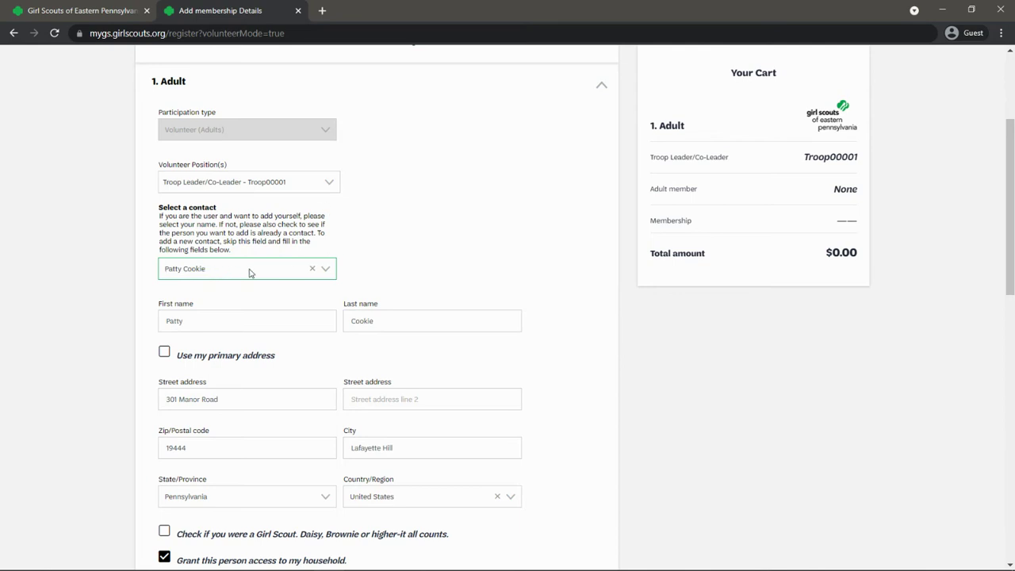
click(325, 269)
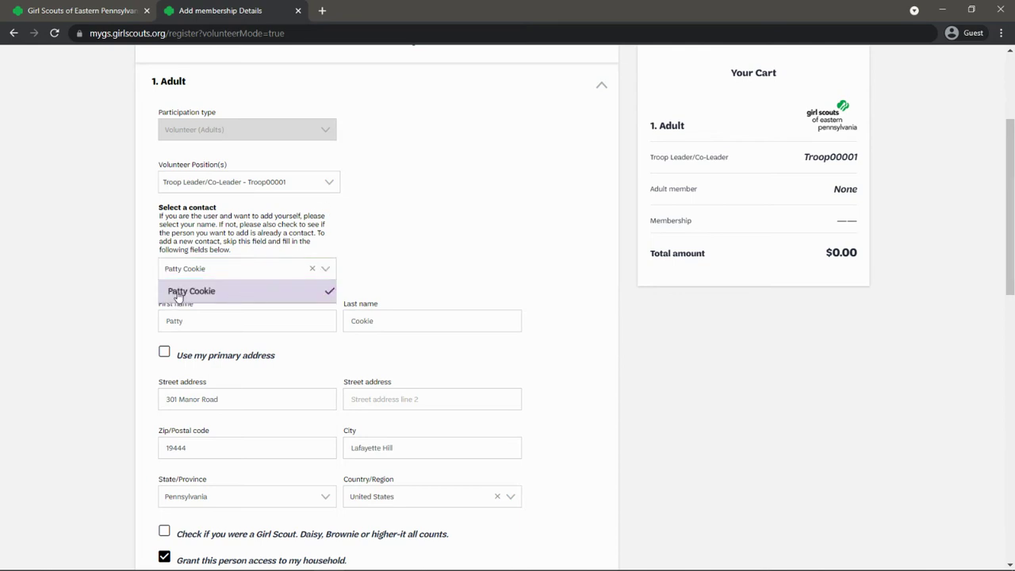
click(180, 294)
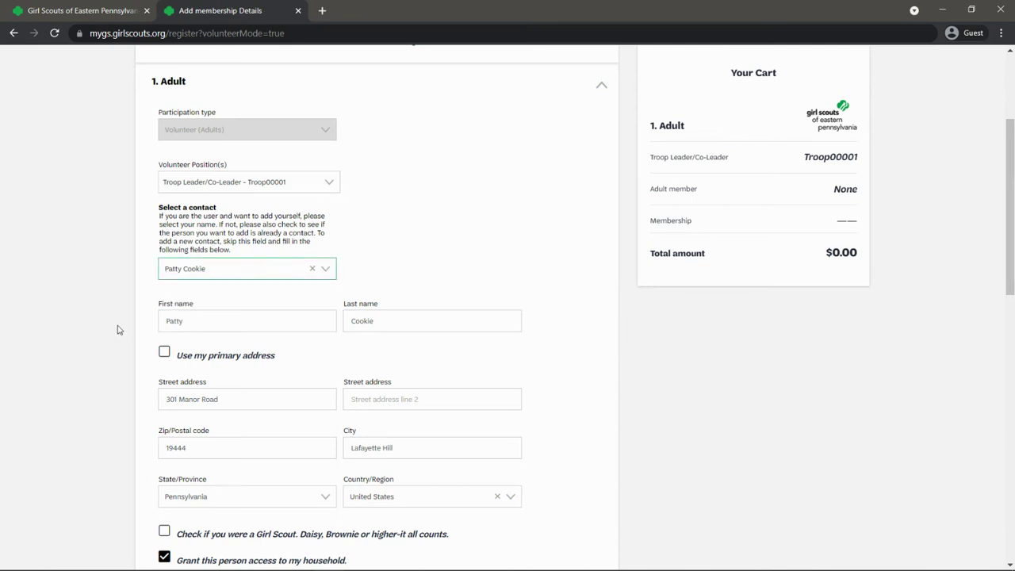
Step: Mark in the membership details that the volunteer was a Girl Scout
scroll(155, 320, down, 4)
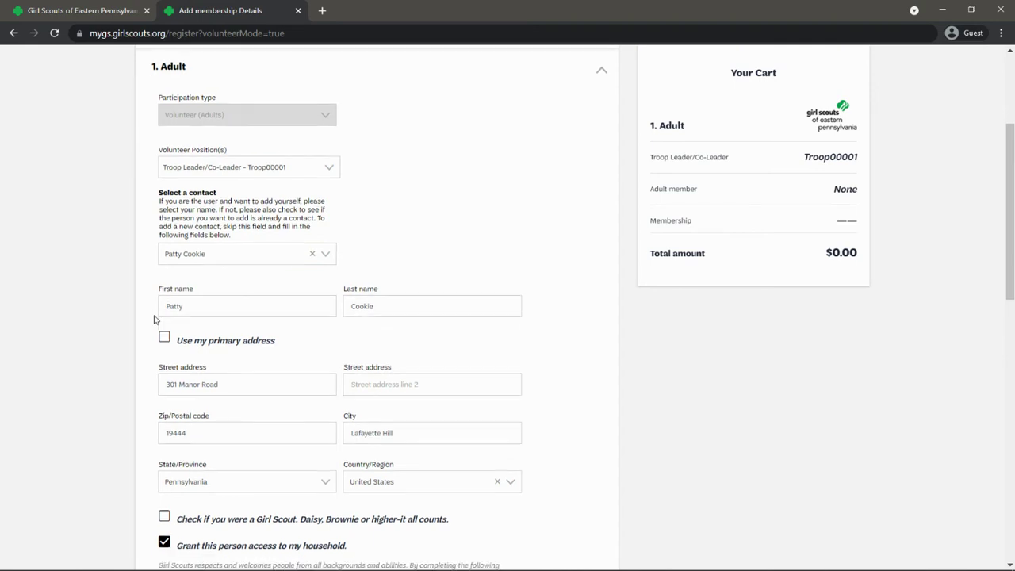
scroll(155, 319, down, 1)
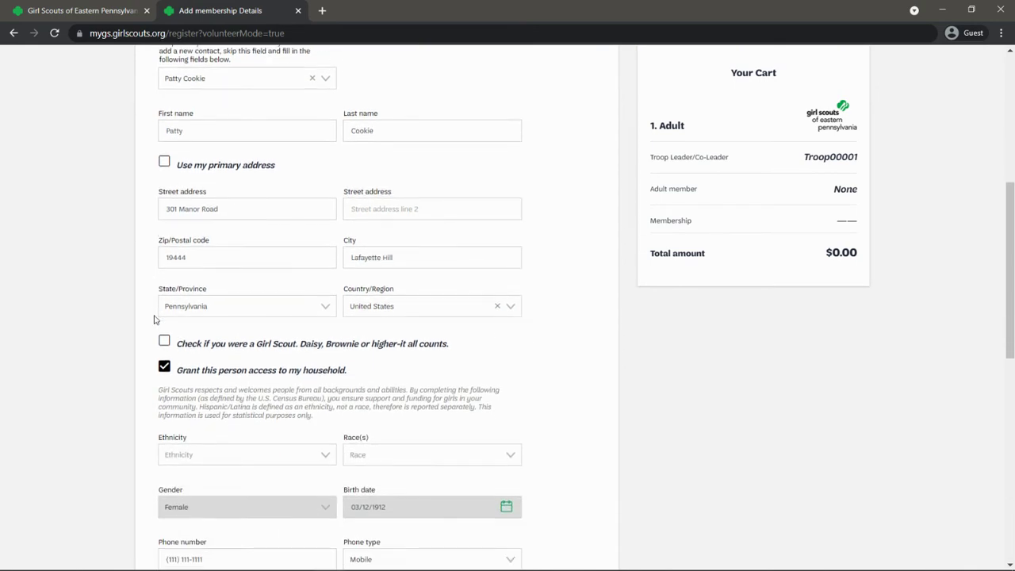
scroll(155, 319, down, 4)
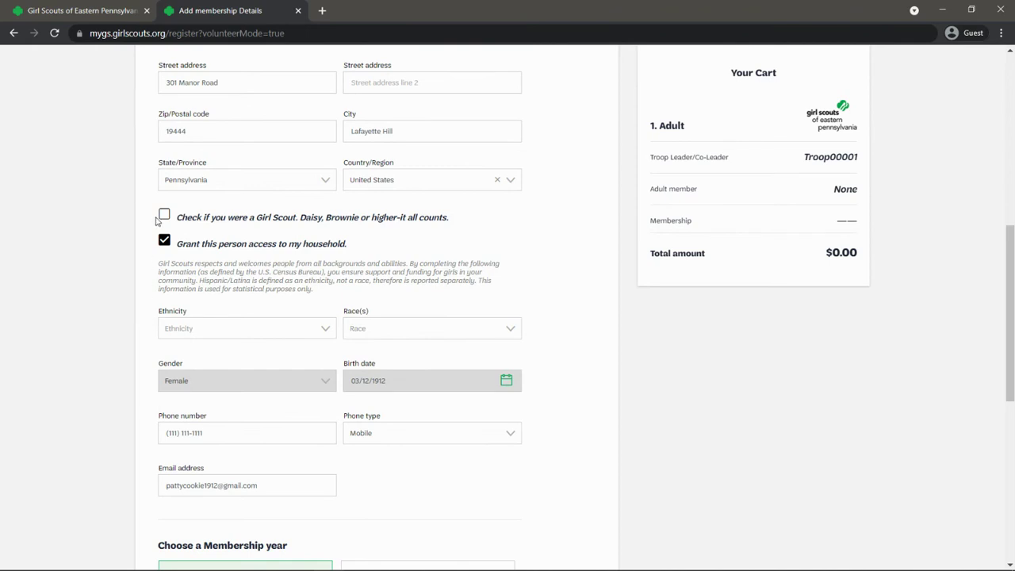
click(165, 218)
Step: Choose the Current Year - 2022 membership with financial aid as the payment type, and try to submit the member details
scroll(147, 297, down, 6)
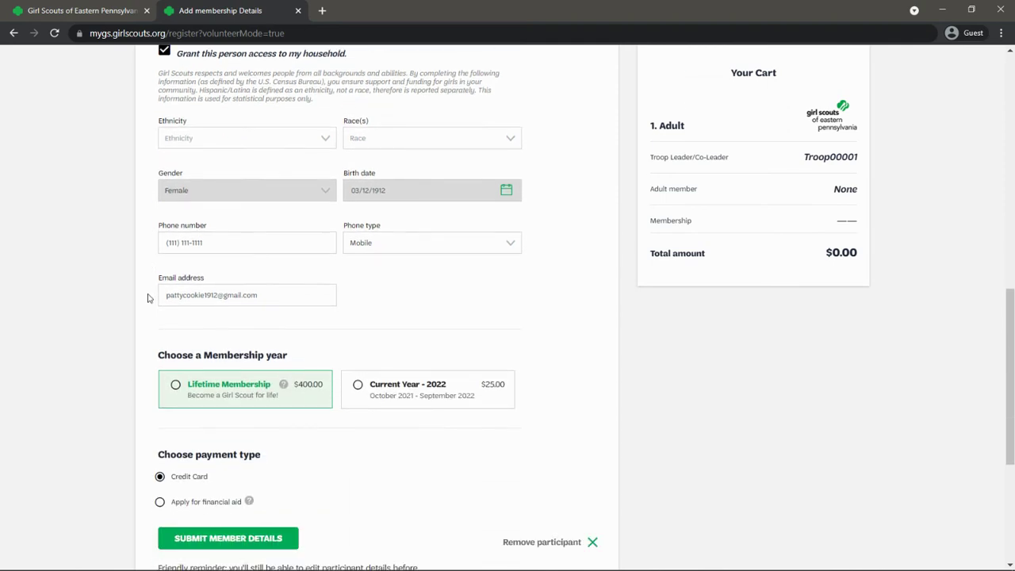
scroll(148, 297, down, 5)
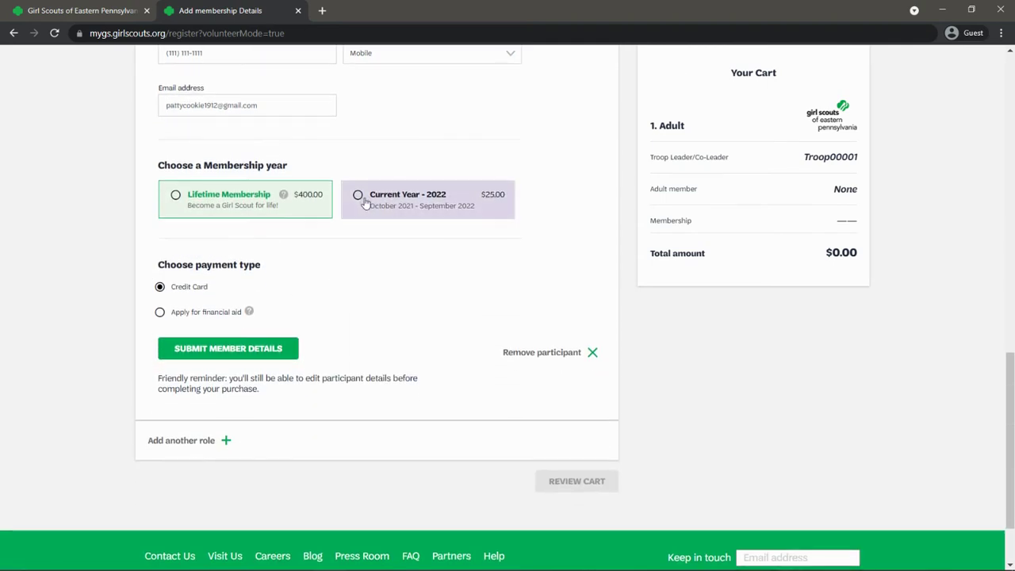
click(359, 196)
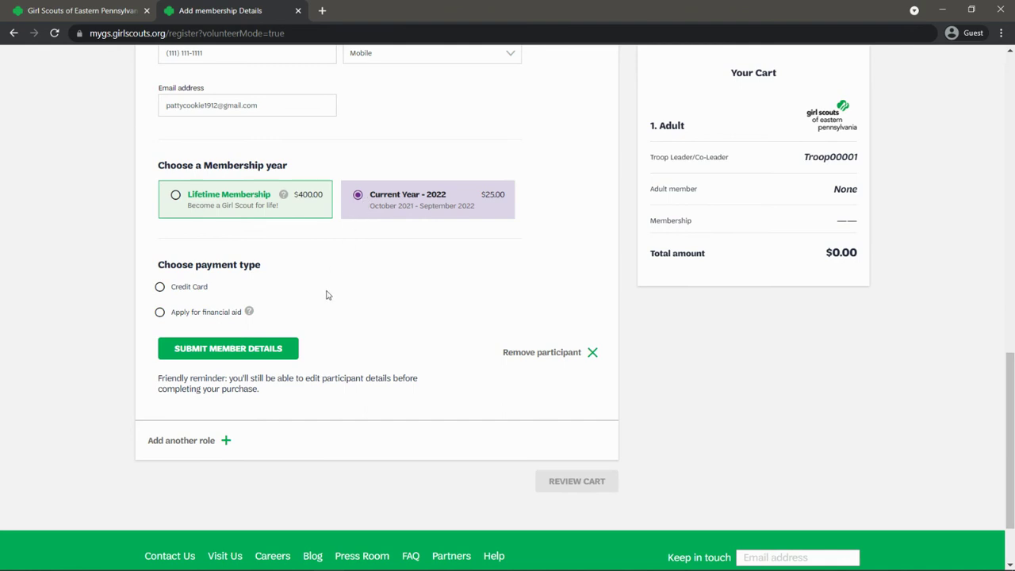
scroll(326, 294, down, 2)
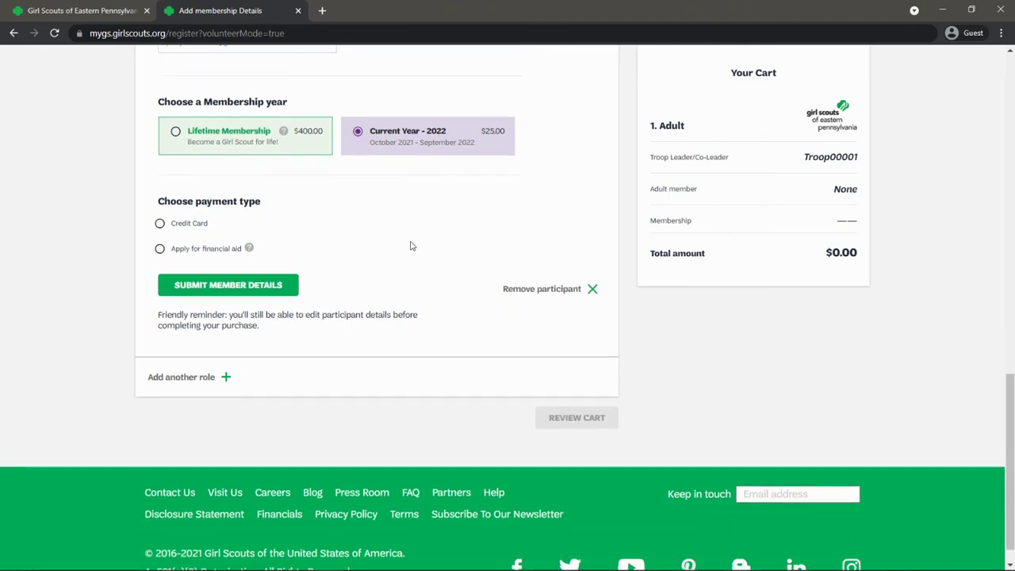
click(161, 250)
click(252, 287)
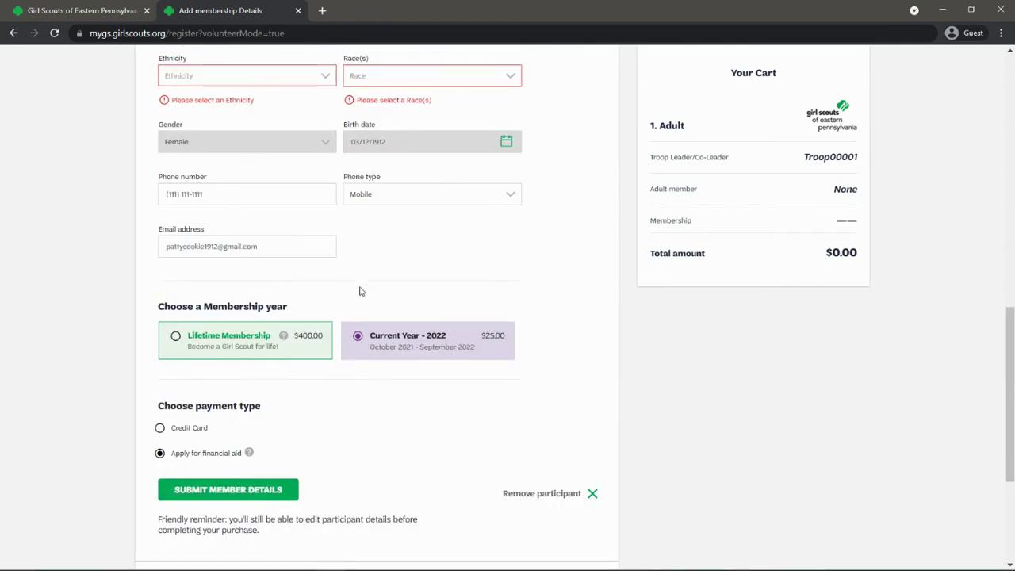
Step: Submit the completed member details and proceed to the cart review
scroll(266, 256, down, 3)
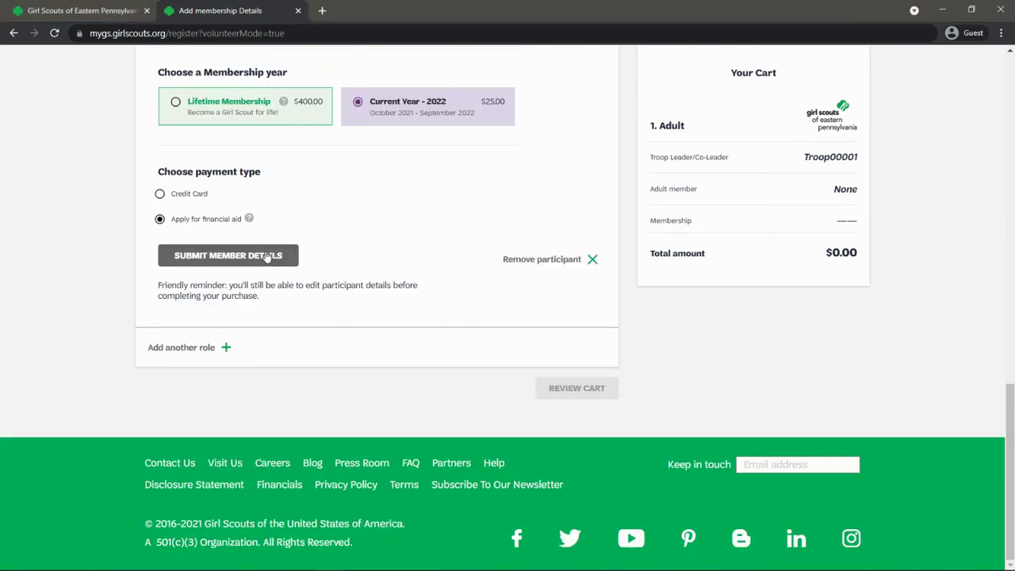
click(266, 255)
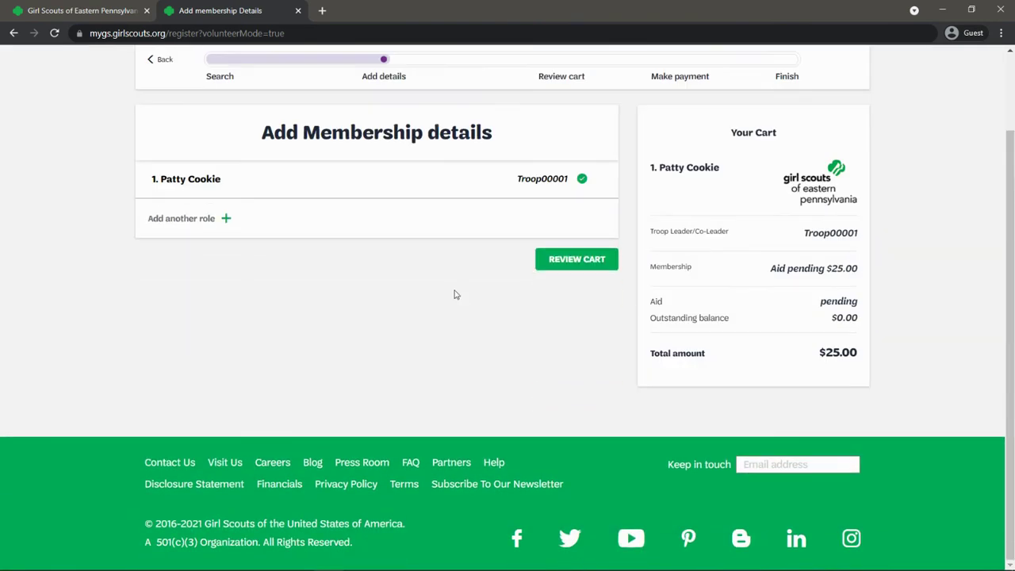
scroll(456, 295, up, 1)
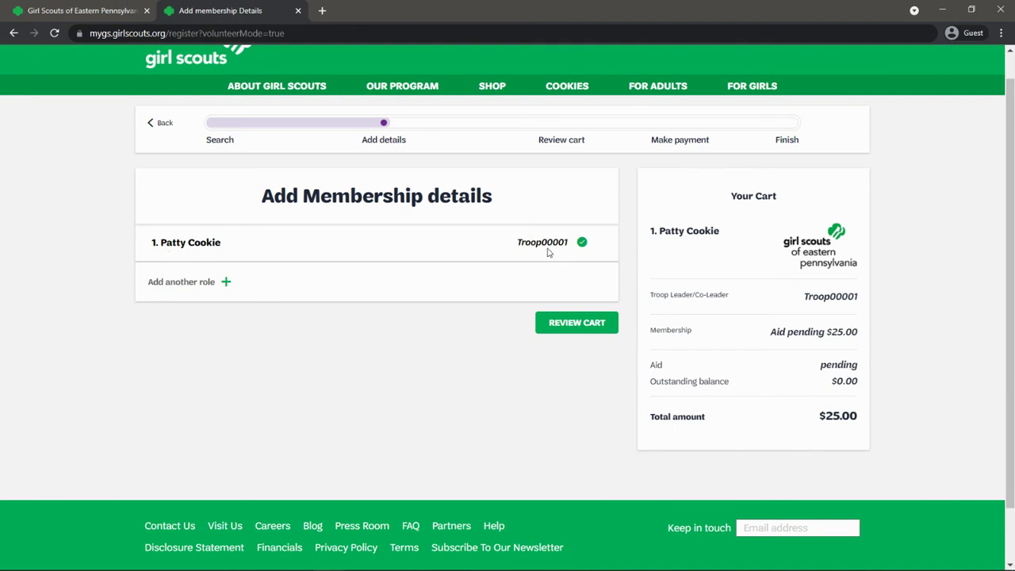
click(579, 321)
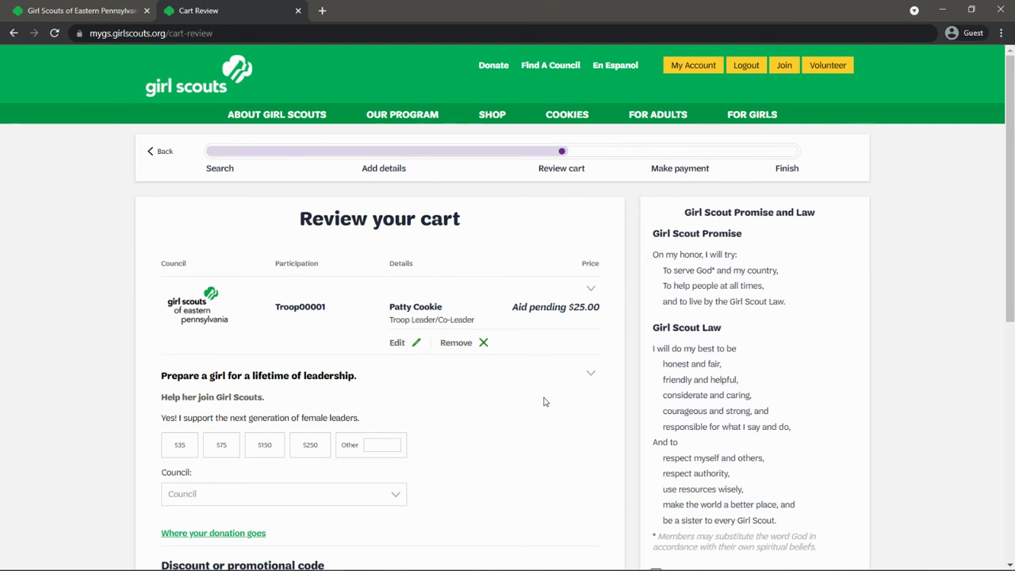
Step: Agree to the Girl Scout Promise and Law and submit the cart without a donation or promotional code
scroll(544, 402, down, 1)
scroll(544, 402, down, 1)
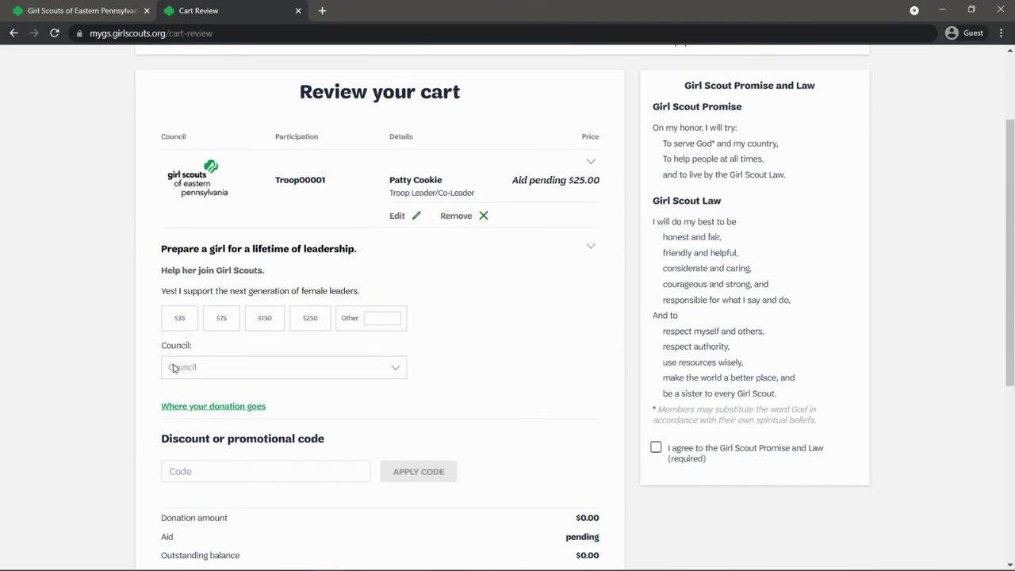
scroll(483, 337, down, 1)
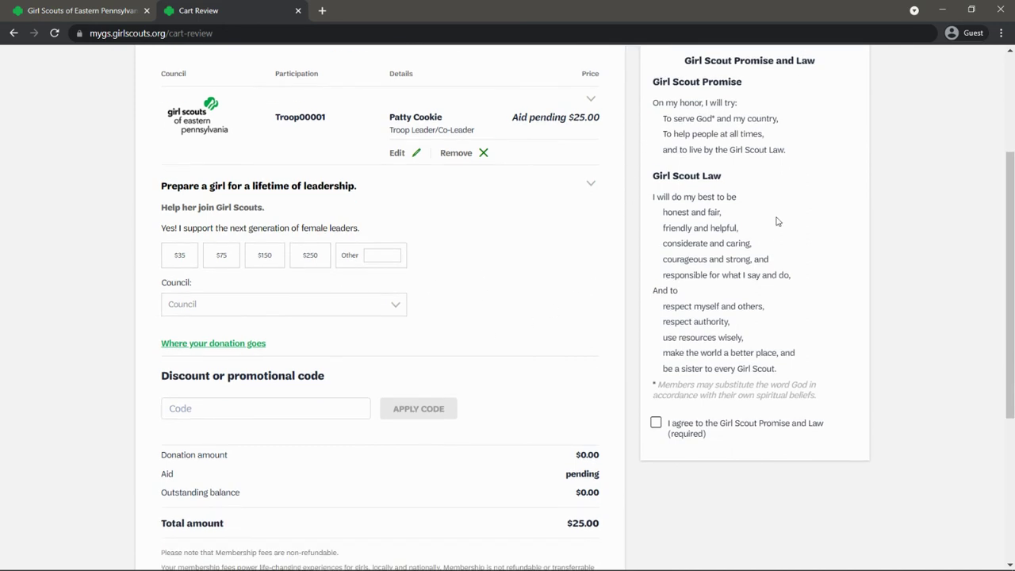
click(654, 423)
scroll(634, 400, down, 3)
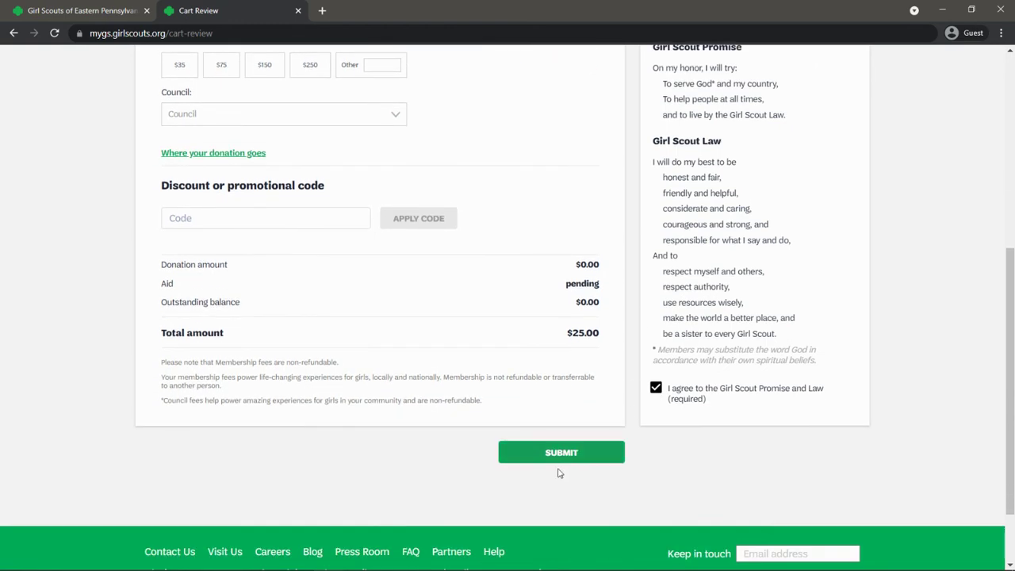
click(549, 460)
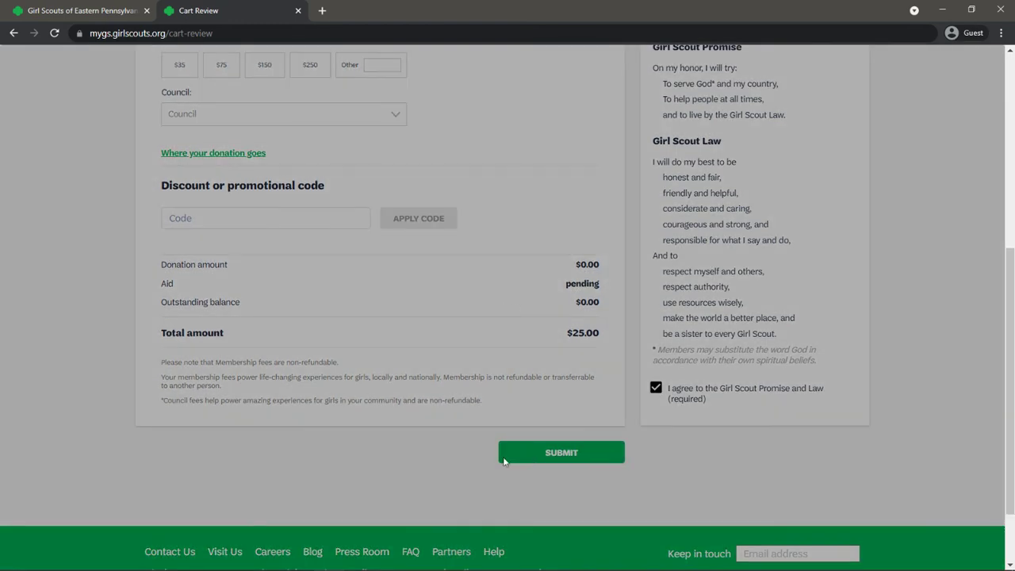